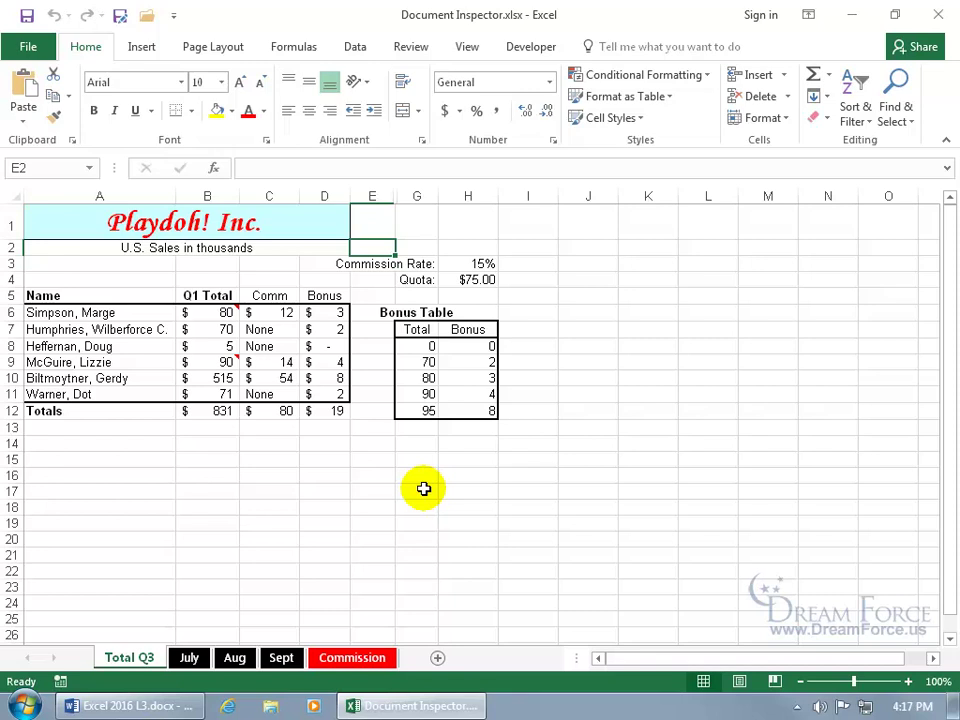
# - Unhide column F to check its contents, then undo so it stays hidden
pyautogui.moveTo(211, 313)
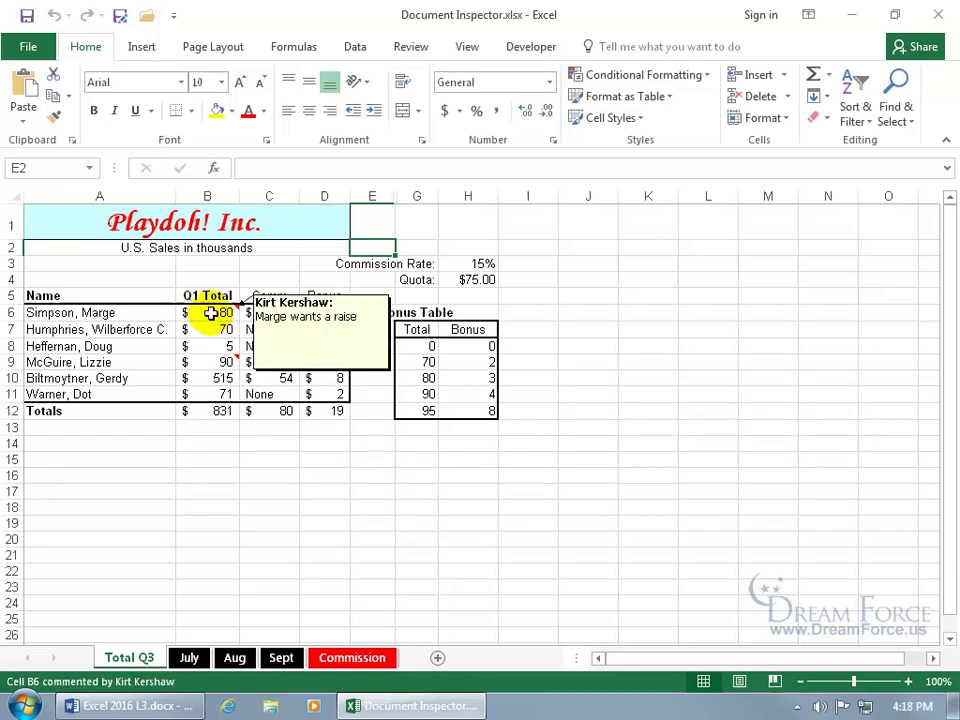
pyautogui.moveTo(215, 361)
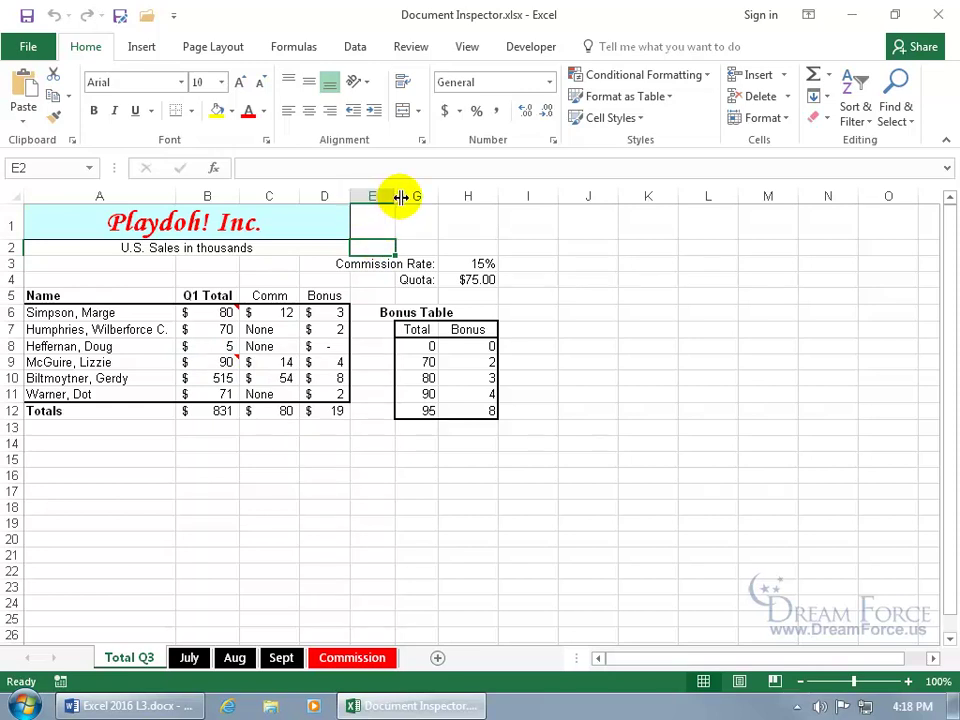
pyautogui.moveTo(376, 194); pyautogui.dragTo(407, 197)
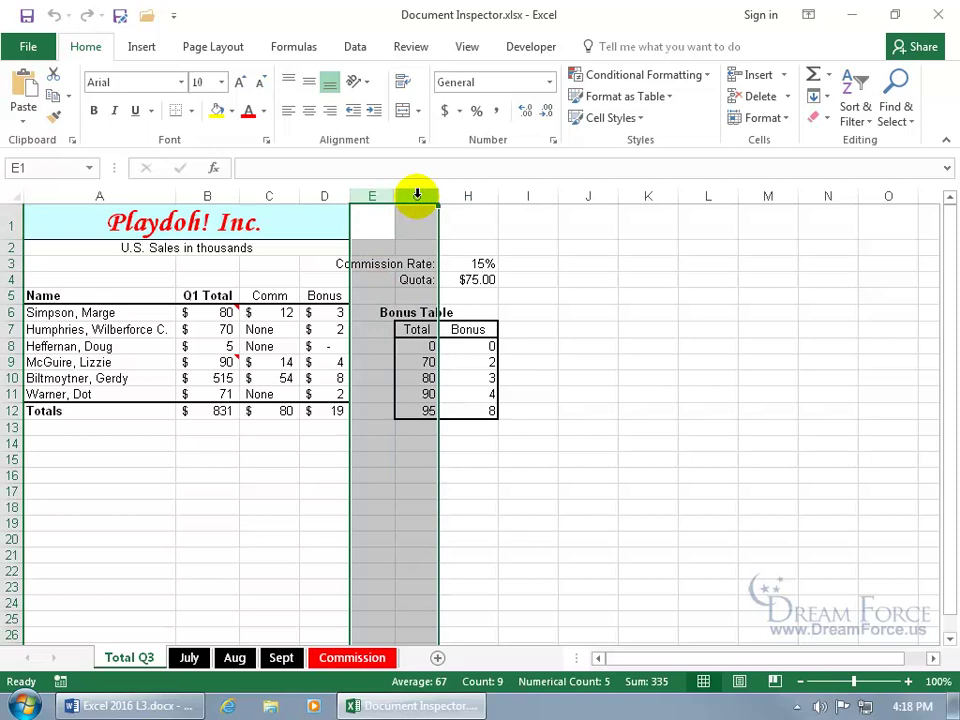
pyautogui.rightClick(417, 197)
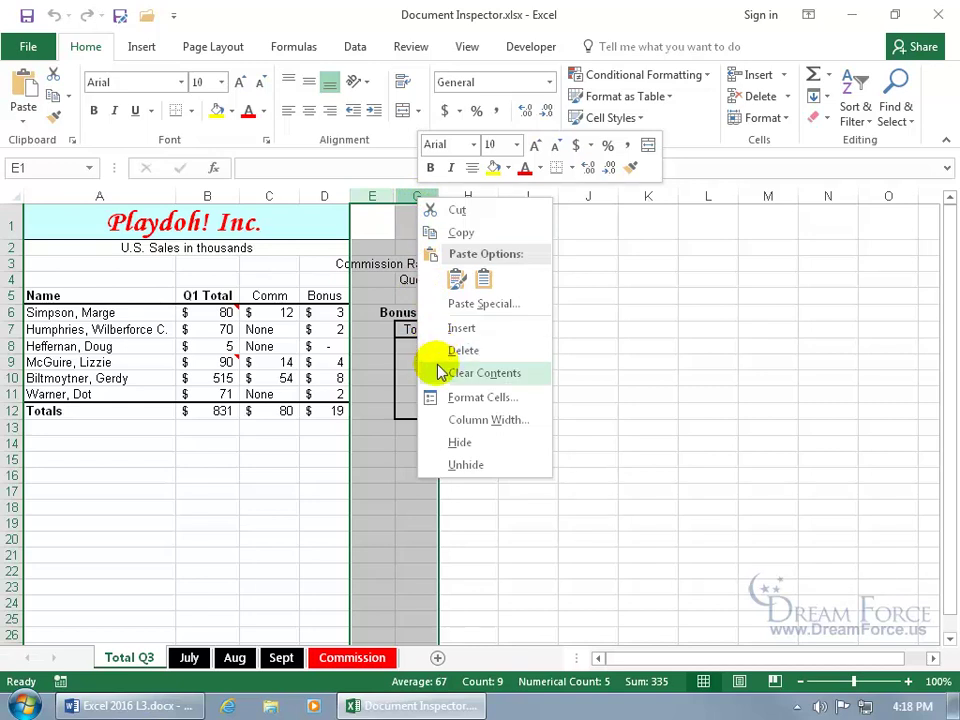
pyautogui.click(456, 464)
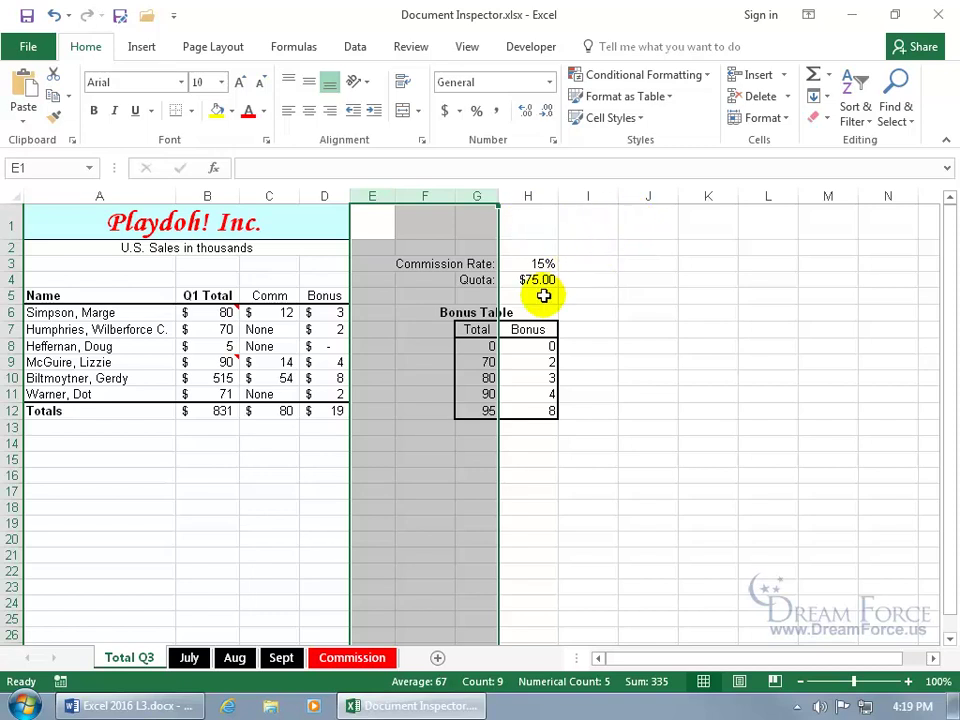
pyautogui.click(52, 15)
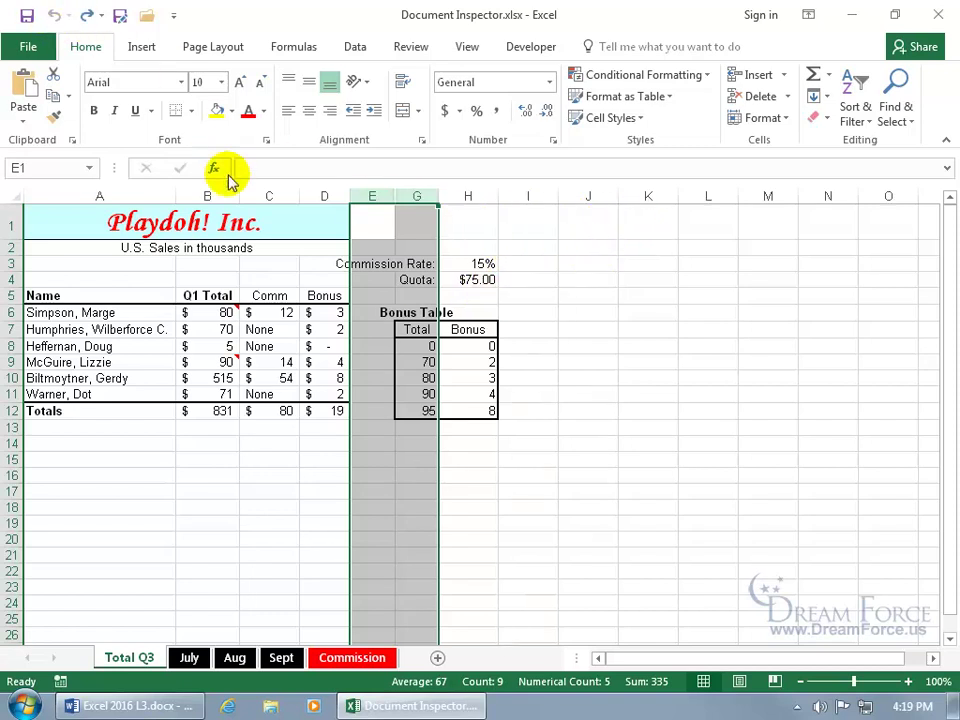
# - Check the list of hidden worksheets, leaving the Bonus sheet hidden
pyautogui.rightClick(128, 660)
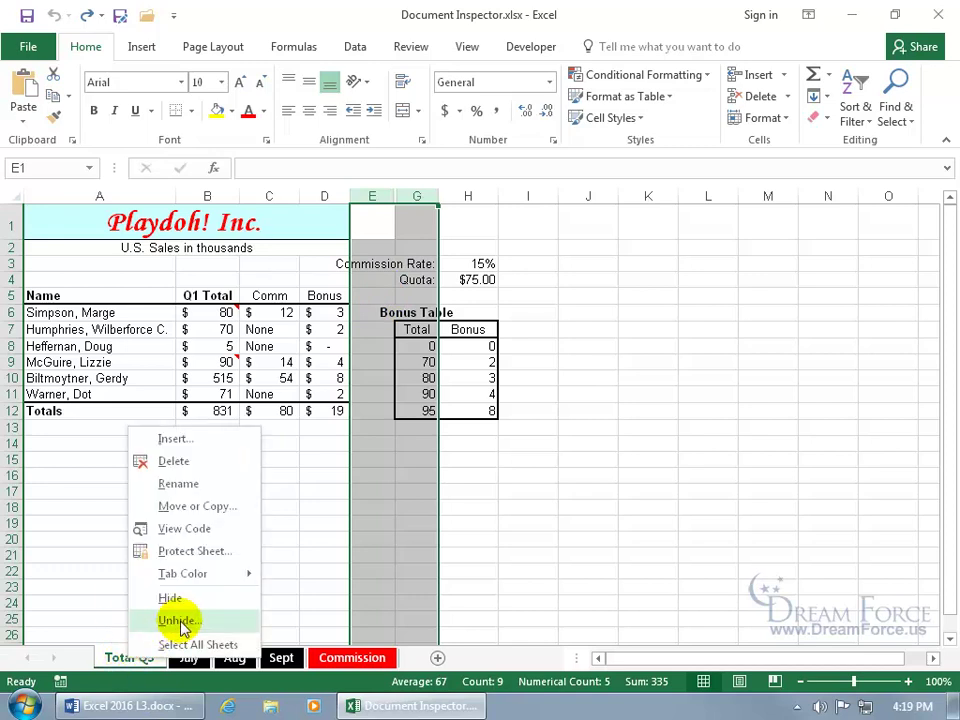
pyautogui.click(180, 620)
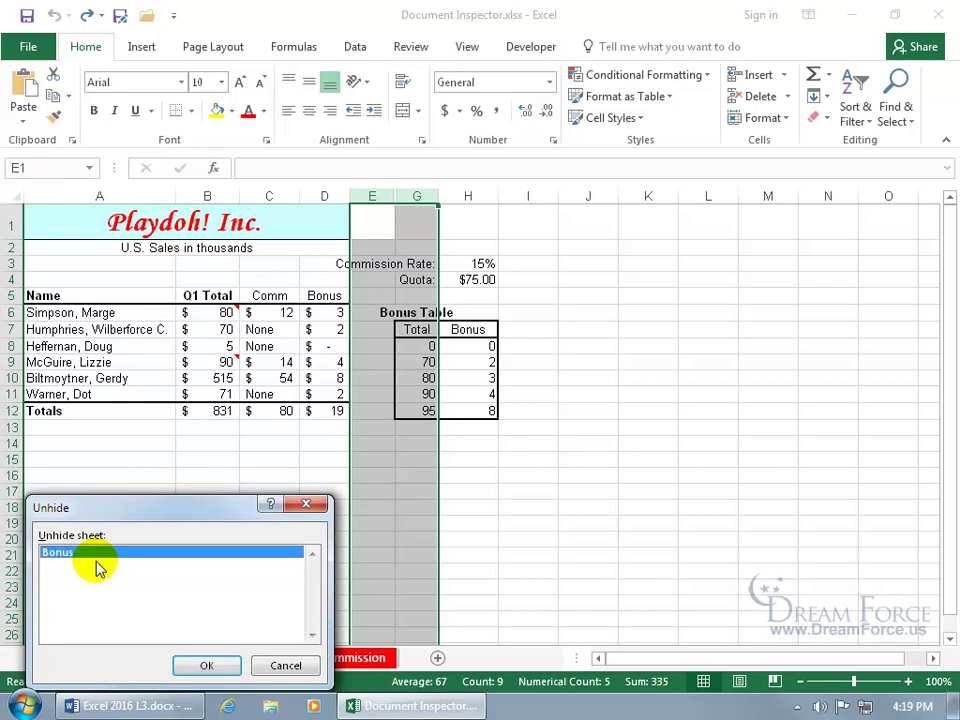
pyautogui.click(270, 662)
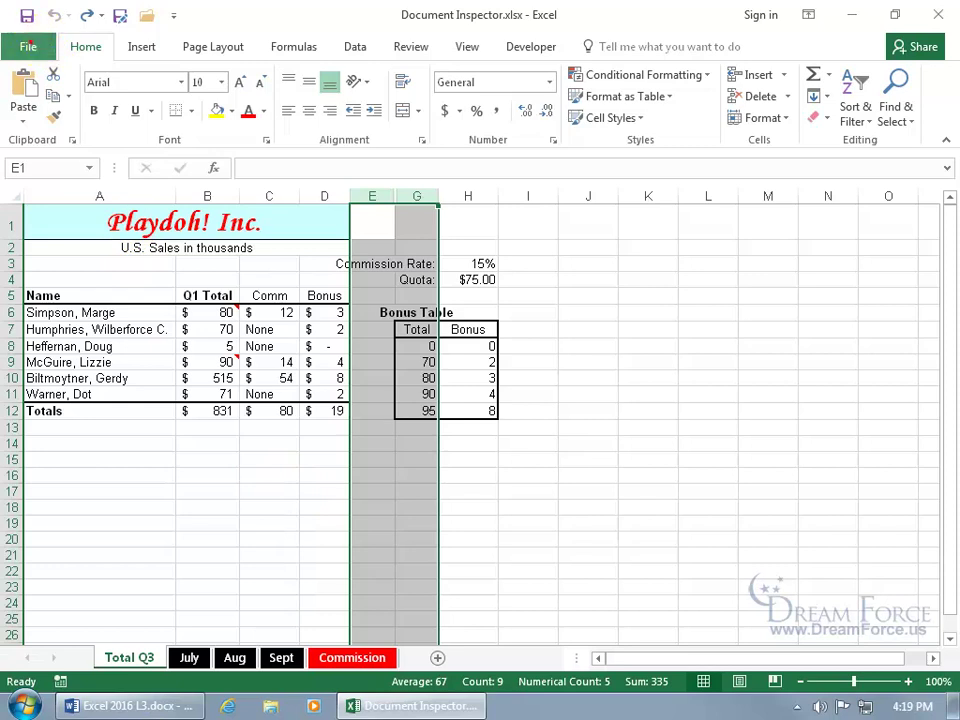
# - Show the Info page with all properties, including Hyperlink Base VideoTrainingPro.com and Company
pyautogui.click(28, 42)
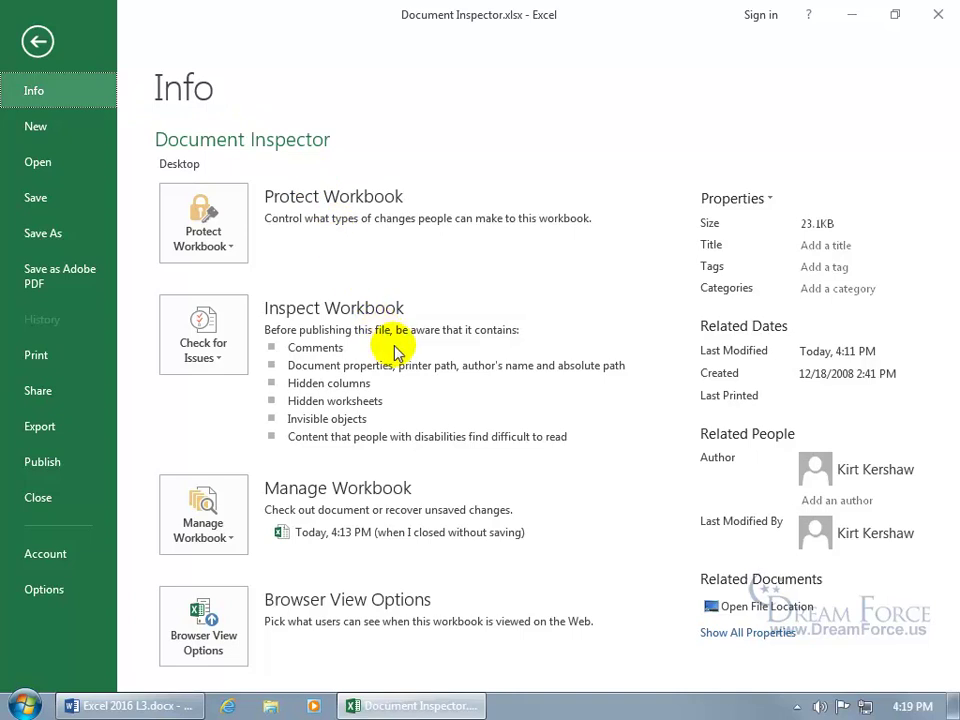
pyautogui.moveTo(440, 352)
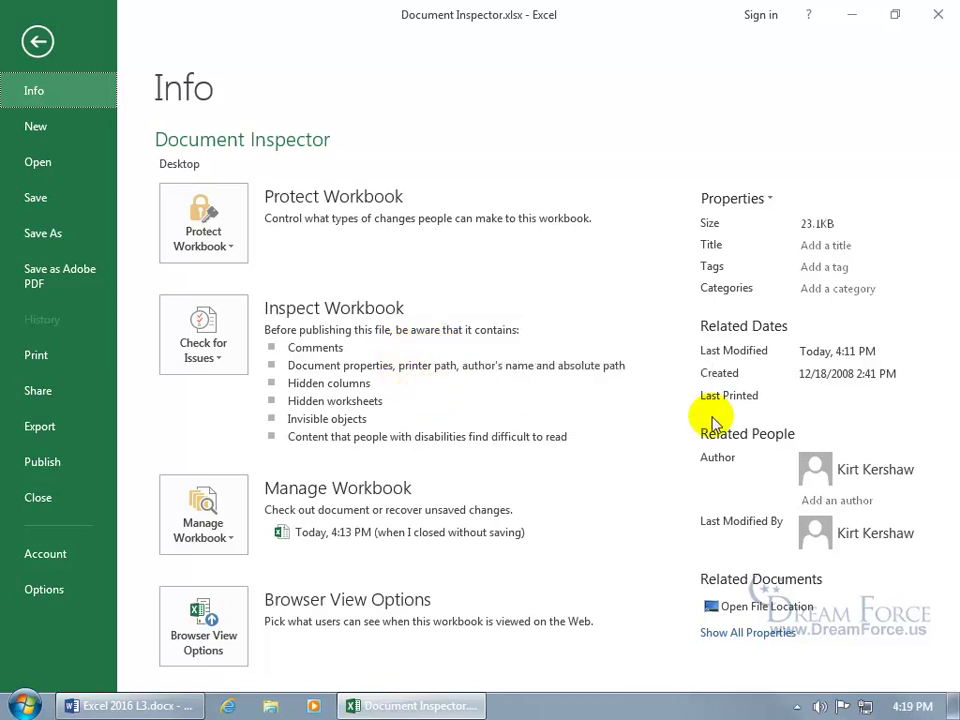
pyautogui.click(752, 632)
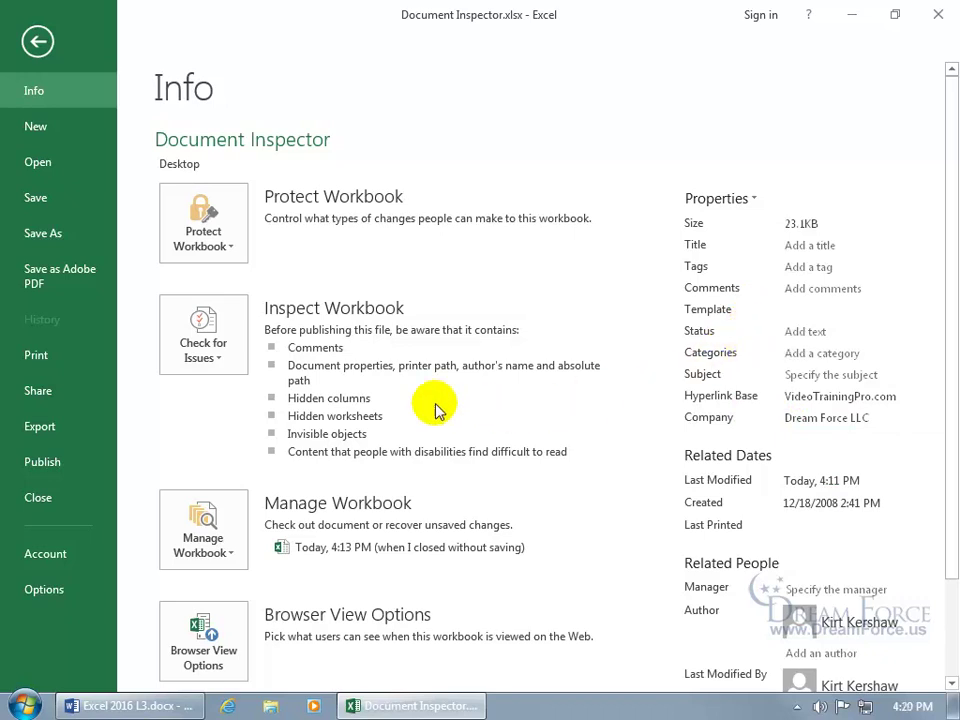
pyautogui.moveTo(391, 407)
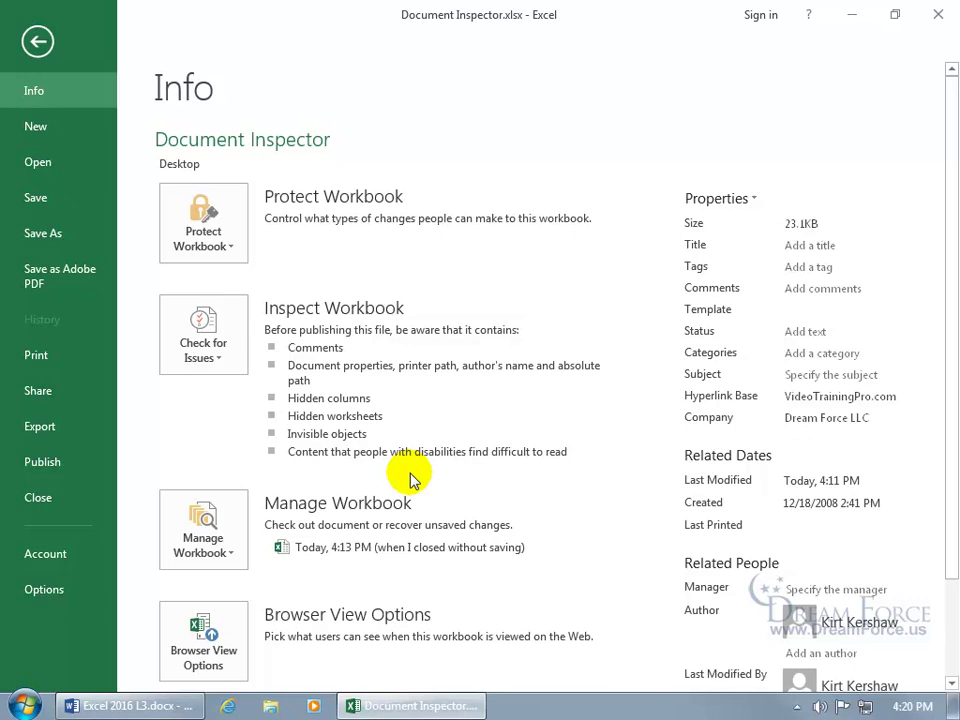
# - Save the workbook and run Inspect Document with every category, including hidden worksheets, checked
pyautogui.click(218, 336)
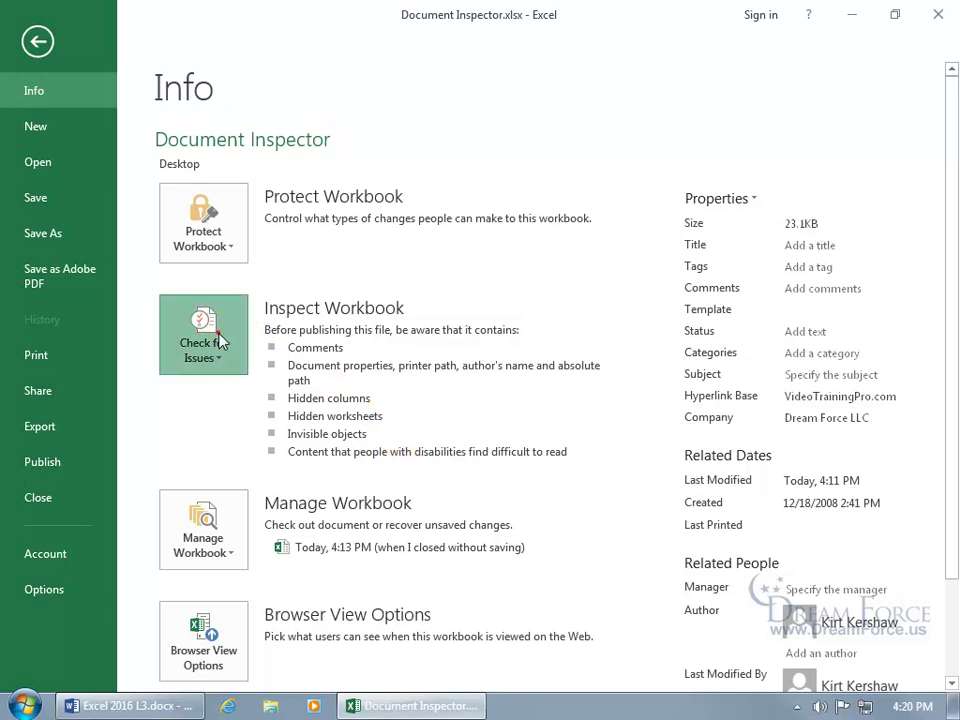
pyautogui.click(232, 396)
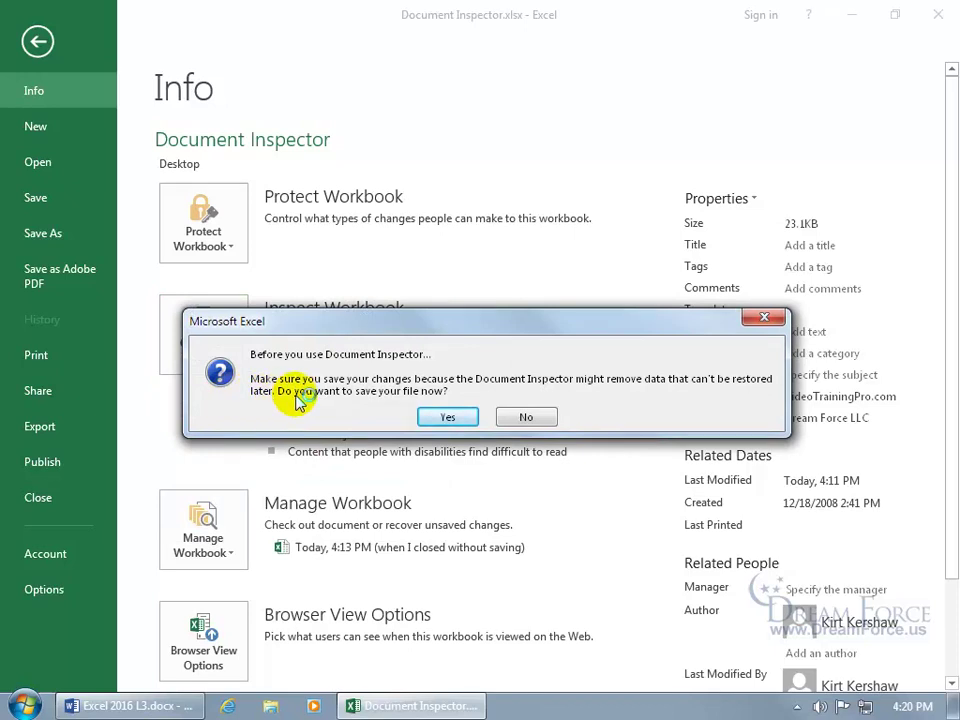
pyautogui.click(445, 417)
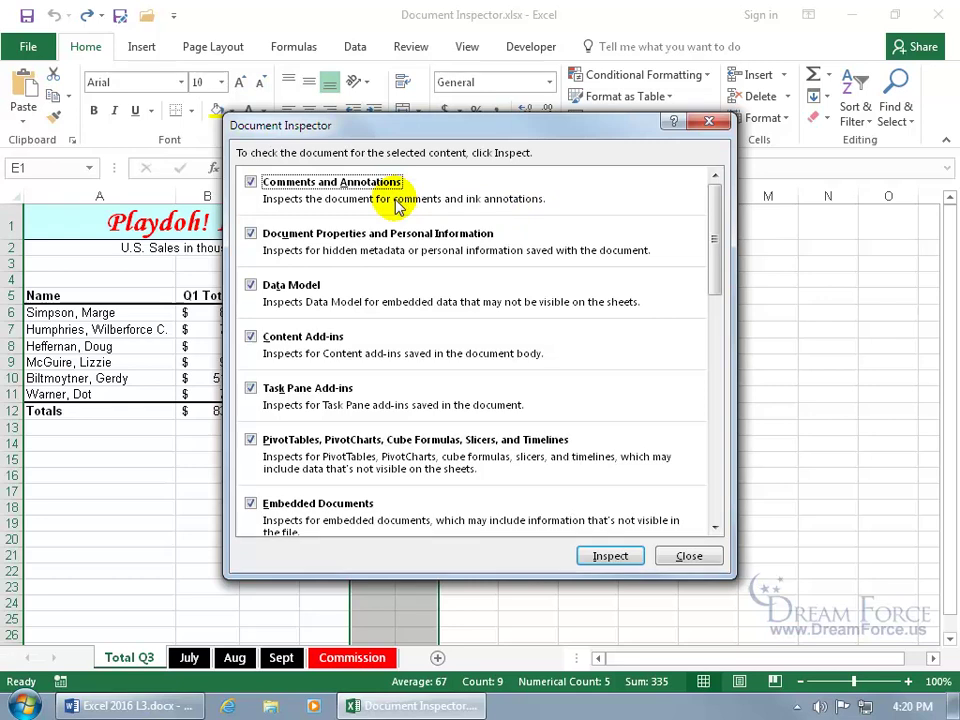
pyautogui.moveTo(714, 242); pyautogui.dragTo(720, 504)
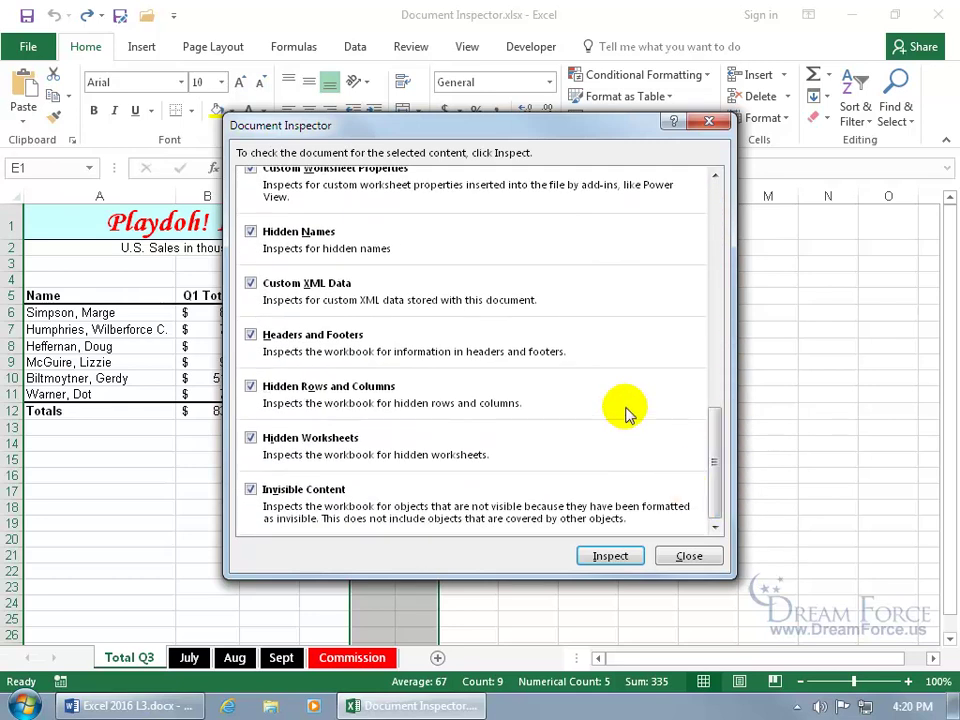
pyautogui.click(251, 438)
pyautogui.click(251, 438)
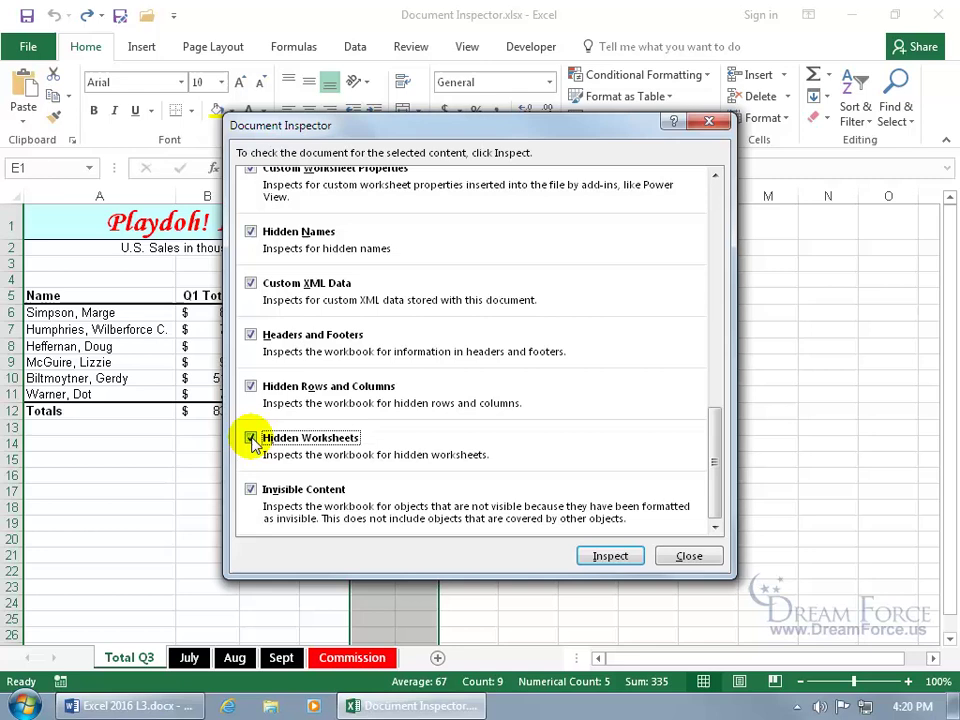
pyautogui.click(602, 553)
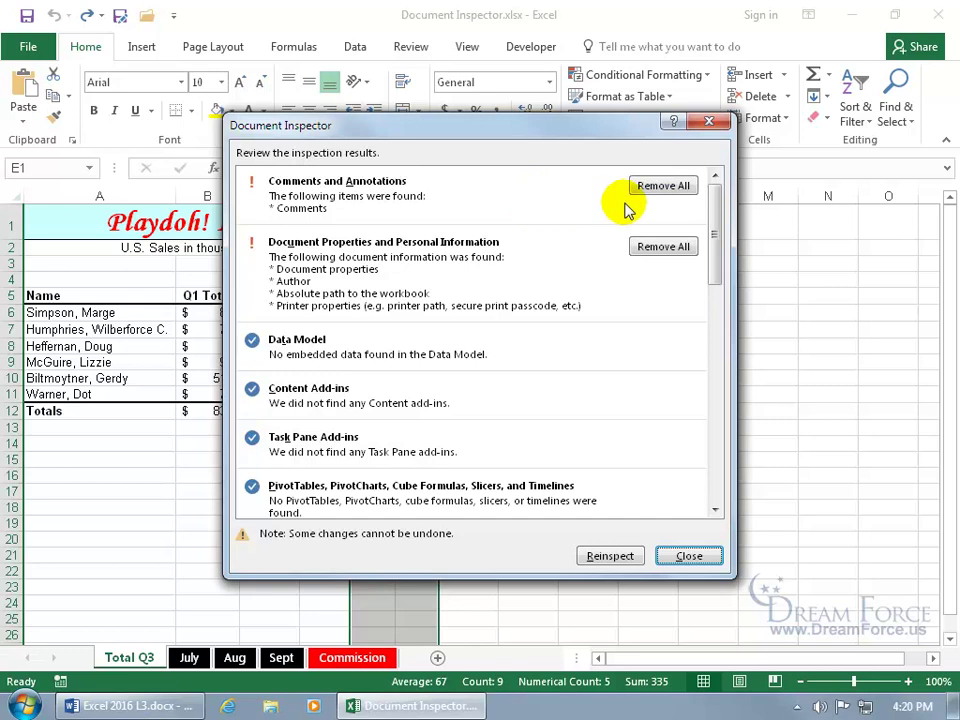
# - Remove all comments from the workbook via the Document Inspector
pyautogui.click(675, 186)
pyautogui.scroll(-5, 665, 225)
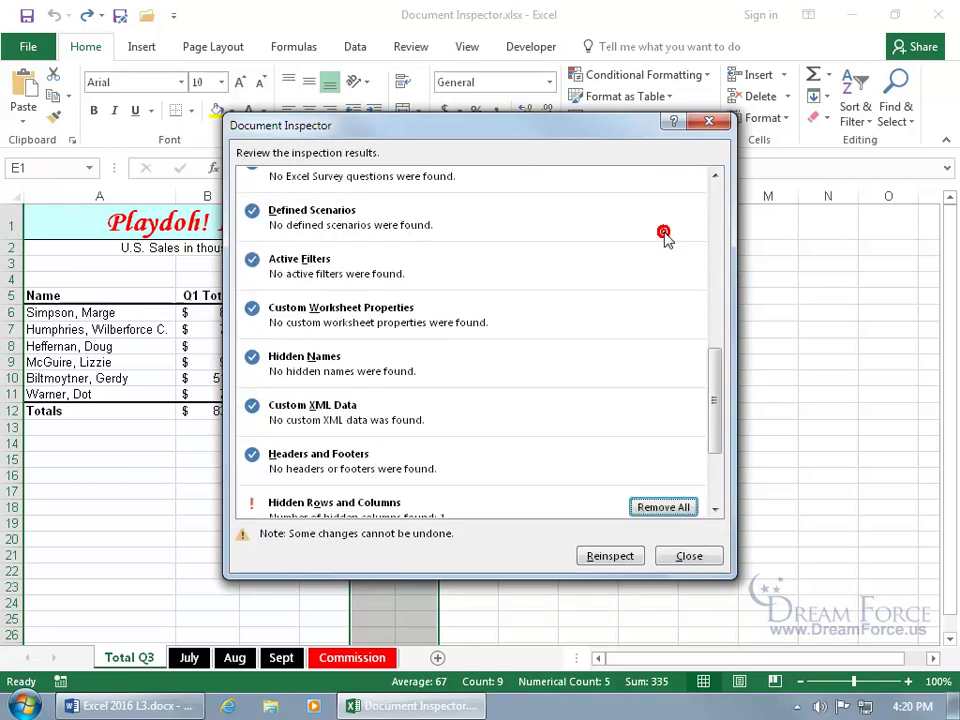
pyautogui.moveTo(716, 369); pyautogui.dragTo(718, 429)
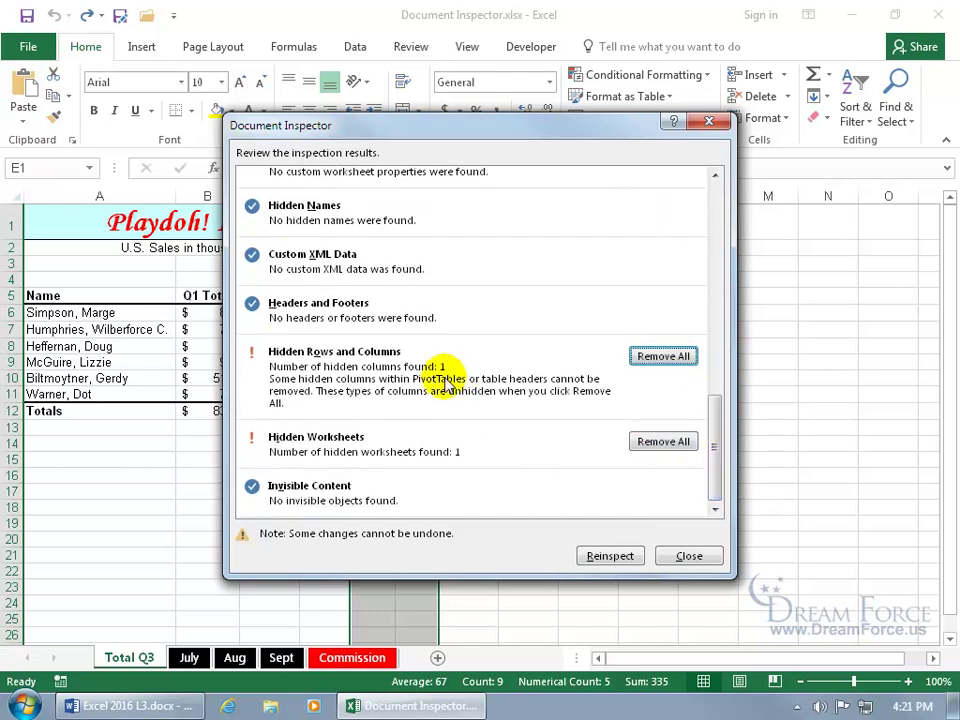
pyautogui.moveTo(476, 133); pyautogui.dragTo(492, 286)
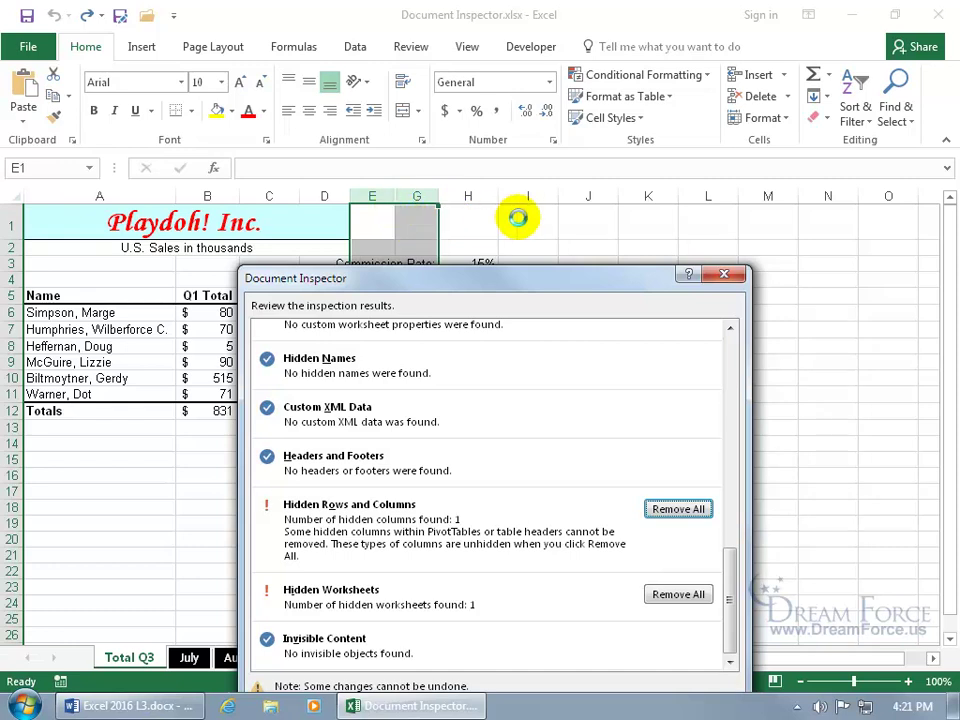
# - Remove the hidden column F and the hidden Bonus worksheet, then close the inspector
pyautogui.click(678, 509)
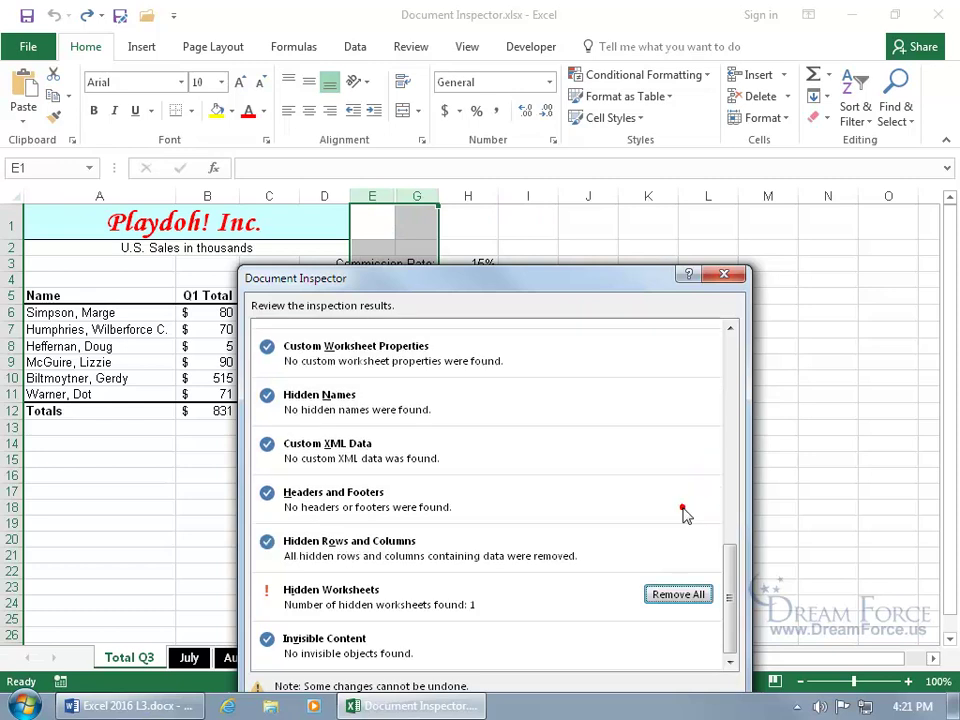
pyautogui.moveTo(419, 285); pyautogui.dragTo(420, 420)
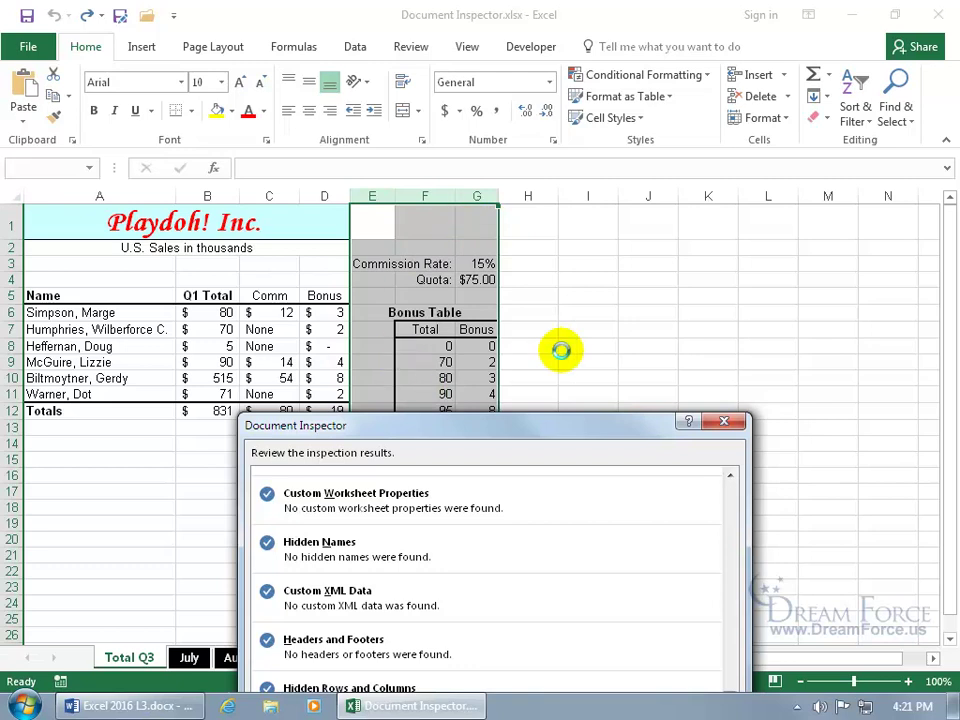
pyautogui.moveTo(538, 435); pyautogui.dragTo(512, 175)
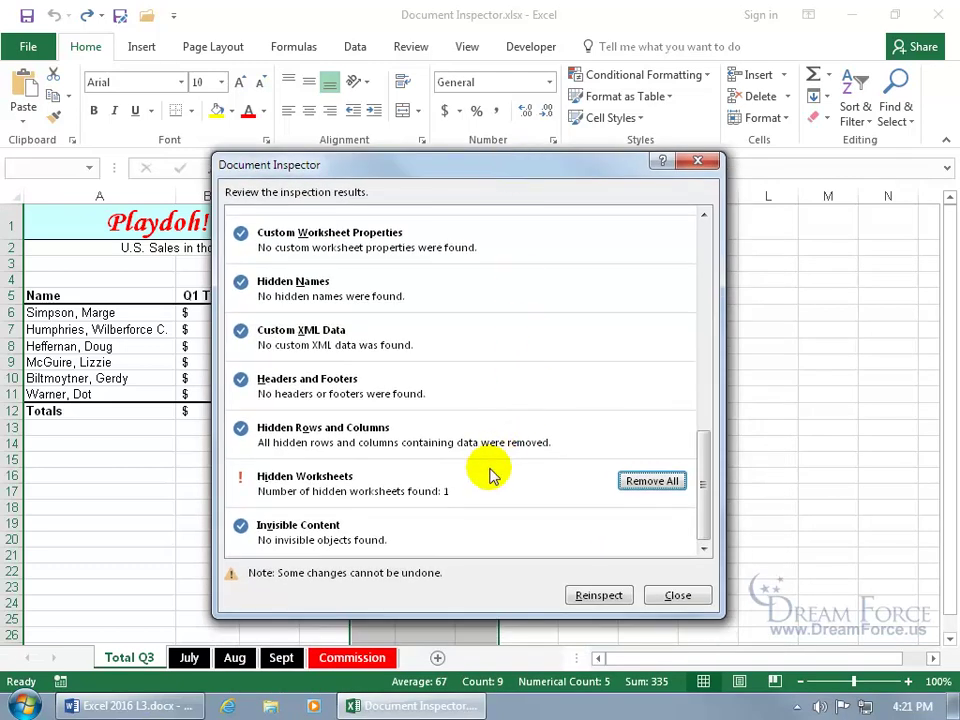
pyautogui.click(645, 482)
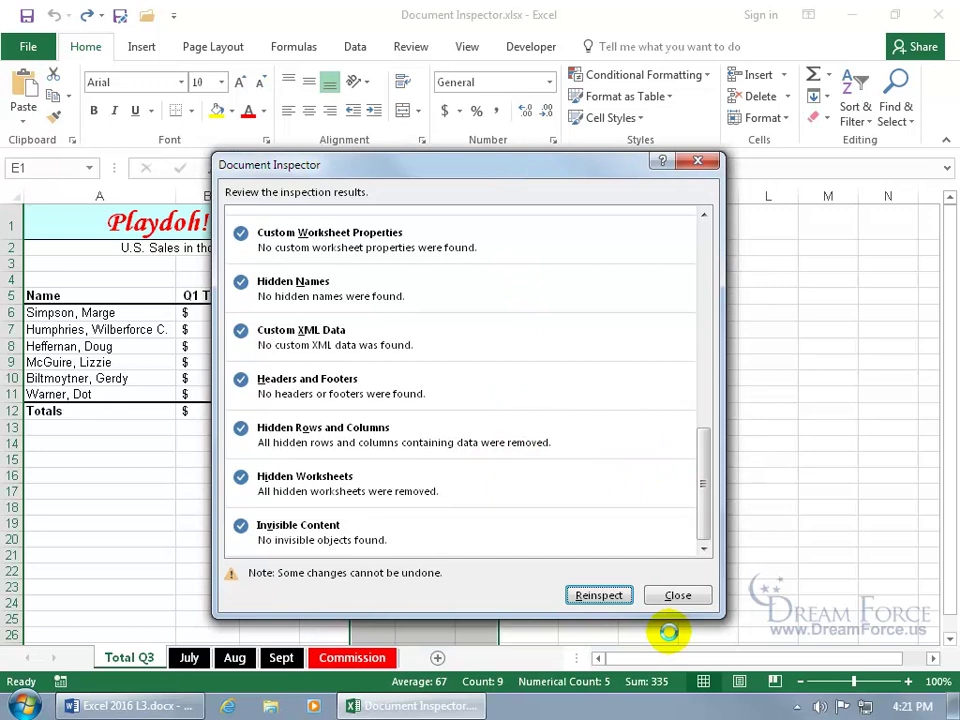
pyautogui.click(678, 596)
pyautogui.rightClick(147, 658)
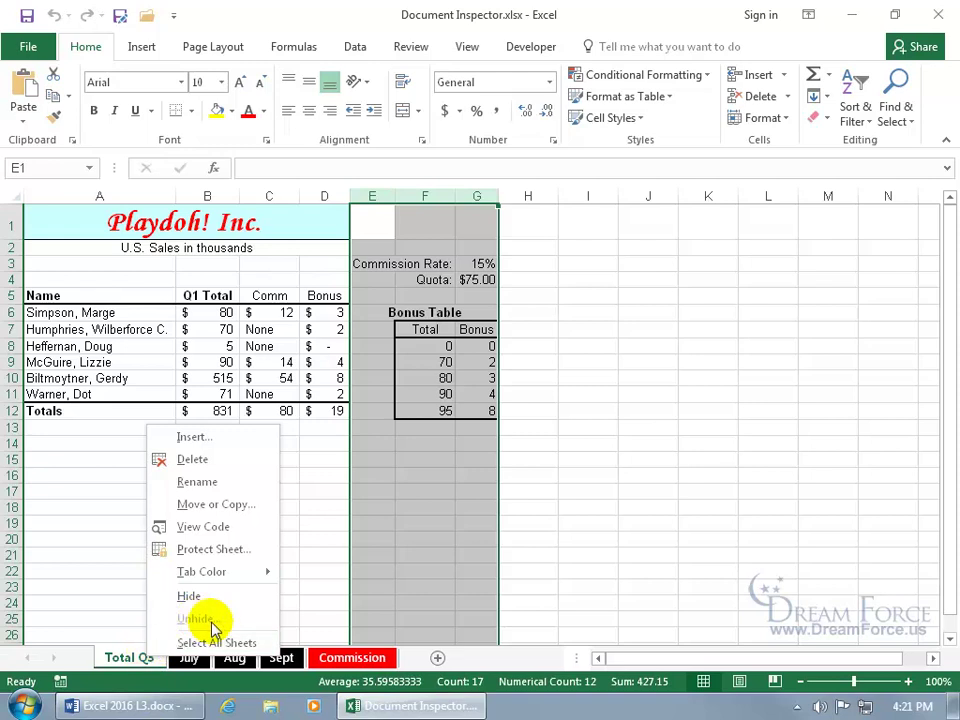
pyautogui.click(393, 296)
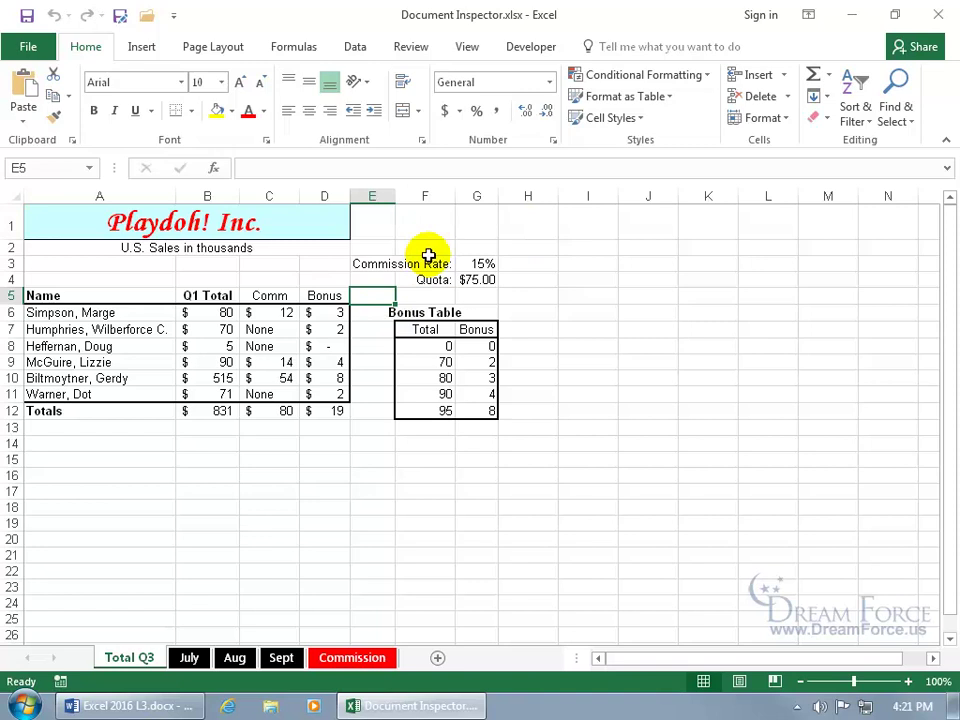
# - Return to the Info page to confirm Hyperlink Base and Company are now empty
pyautogui.click(30, 45)
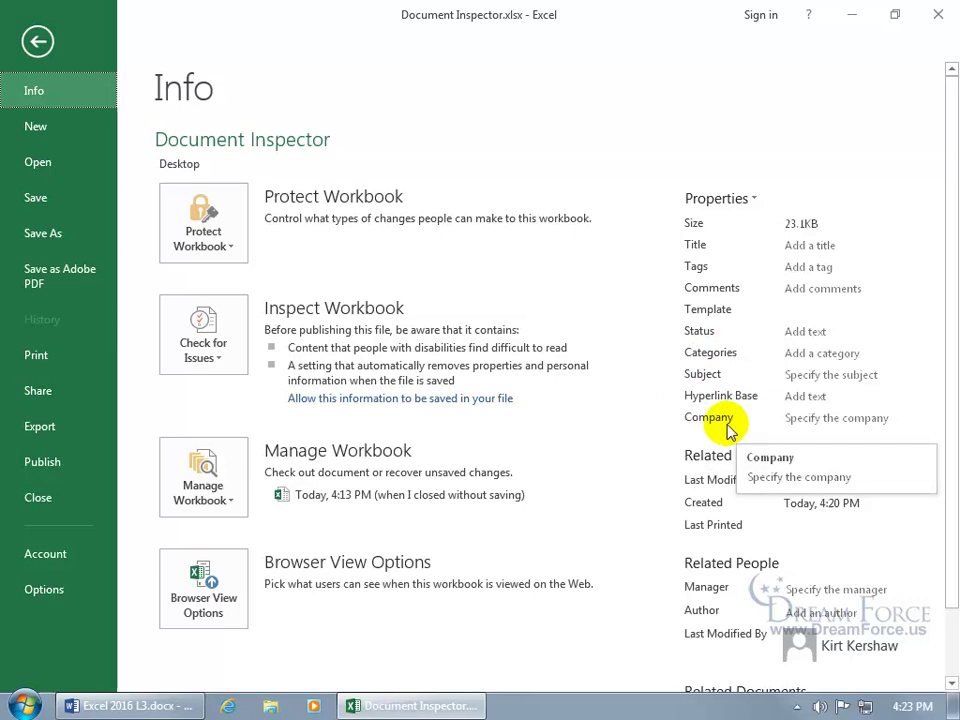
# - Turn off 'Remove personal information from file properties on save' in Trust Center Privacy Options
pyautogui.click(47, 594)
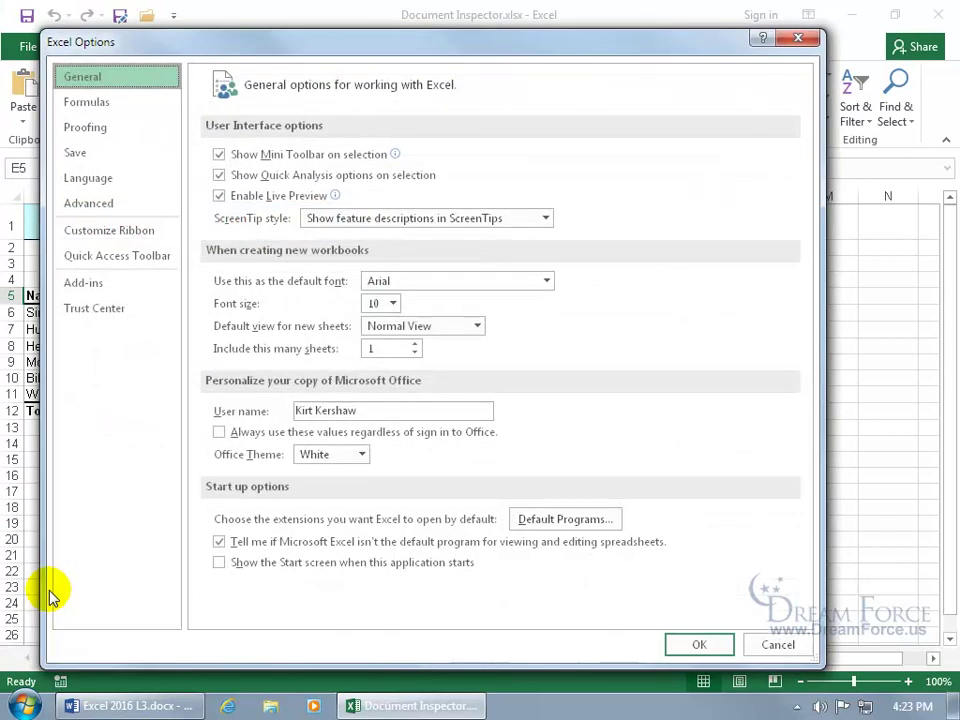
pyautogui.click(95, 308)
pyautogui.click(714, 258)
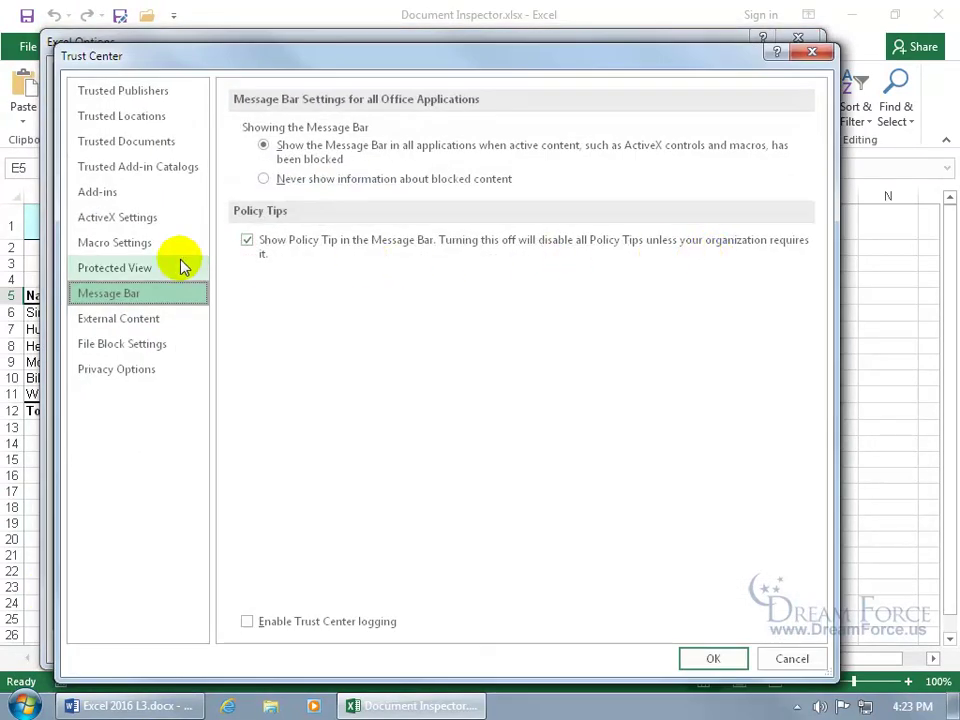
pyautogui.click(127, 372)
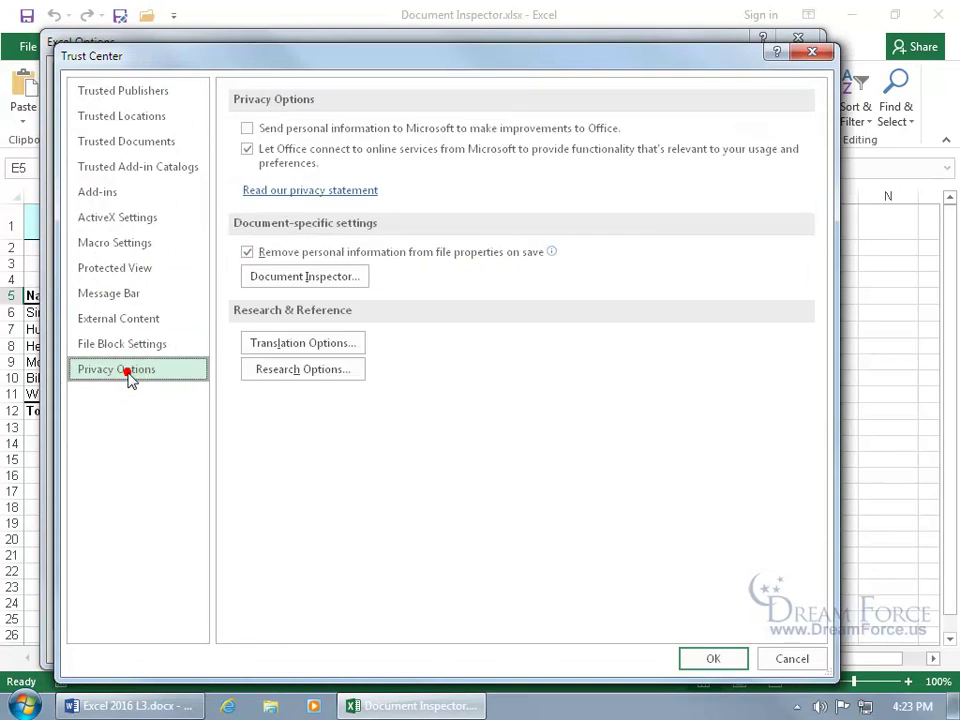
pyautogui.click(246, 254)
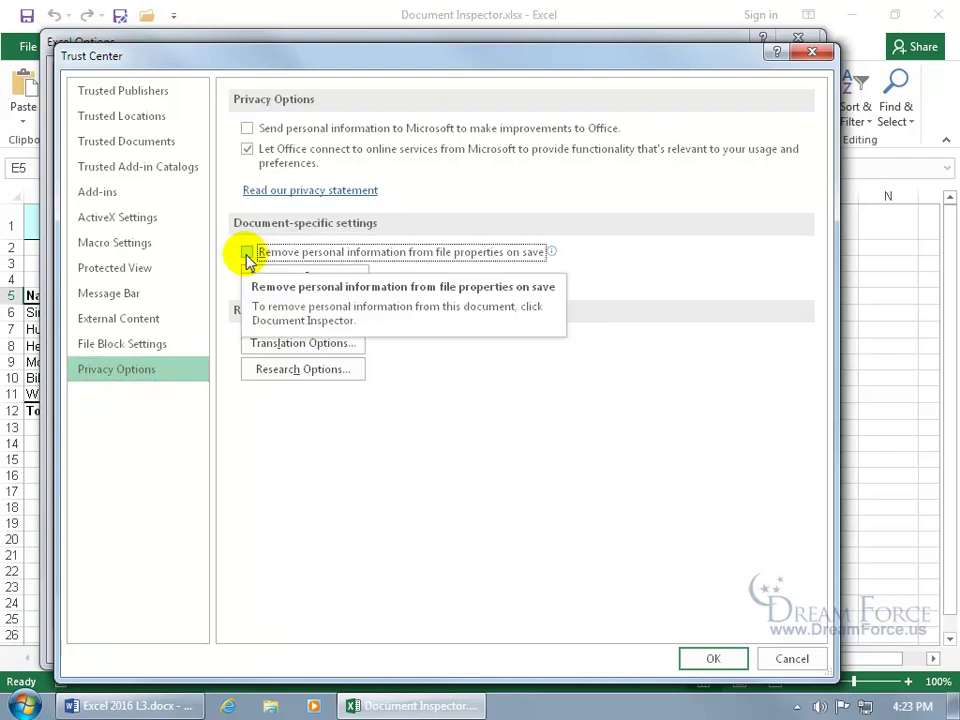
pyautogui.click(706, 660)
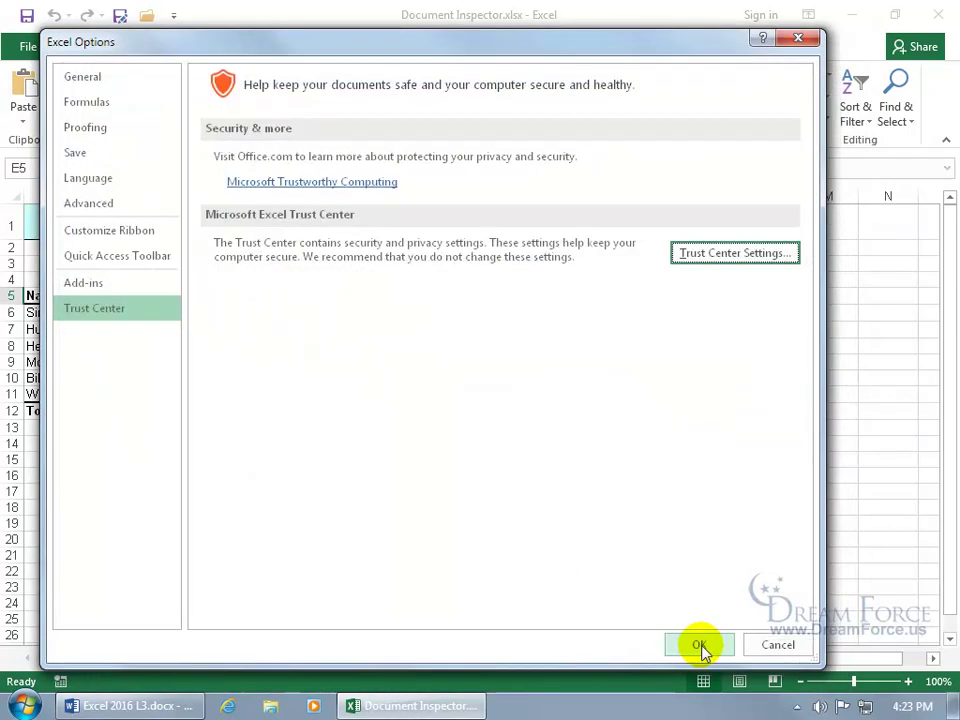
pyautogui.click(705, 643)
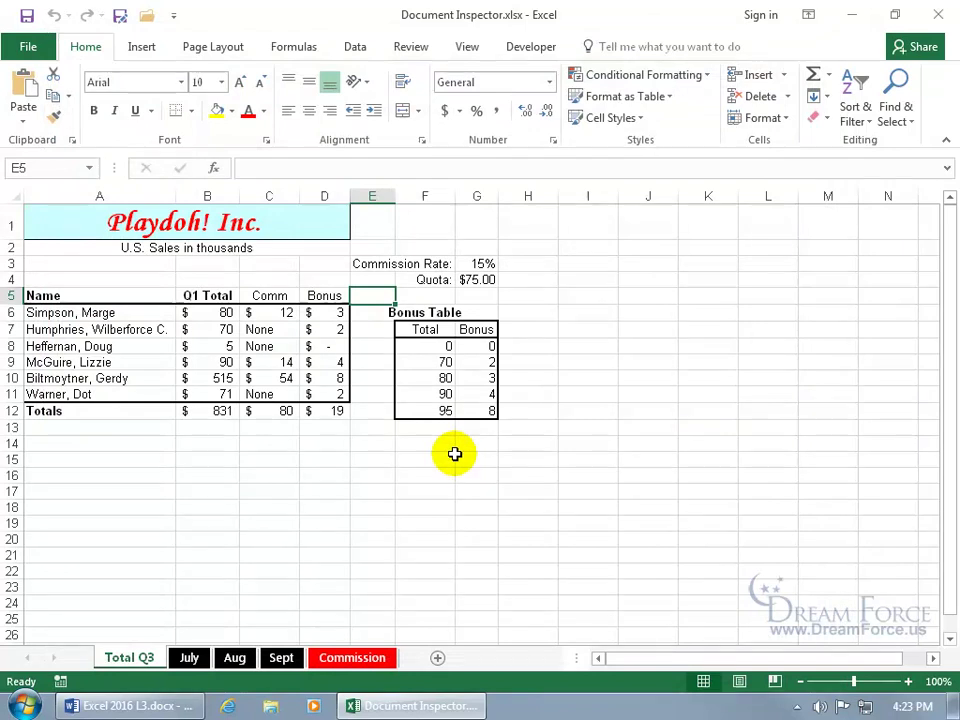